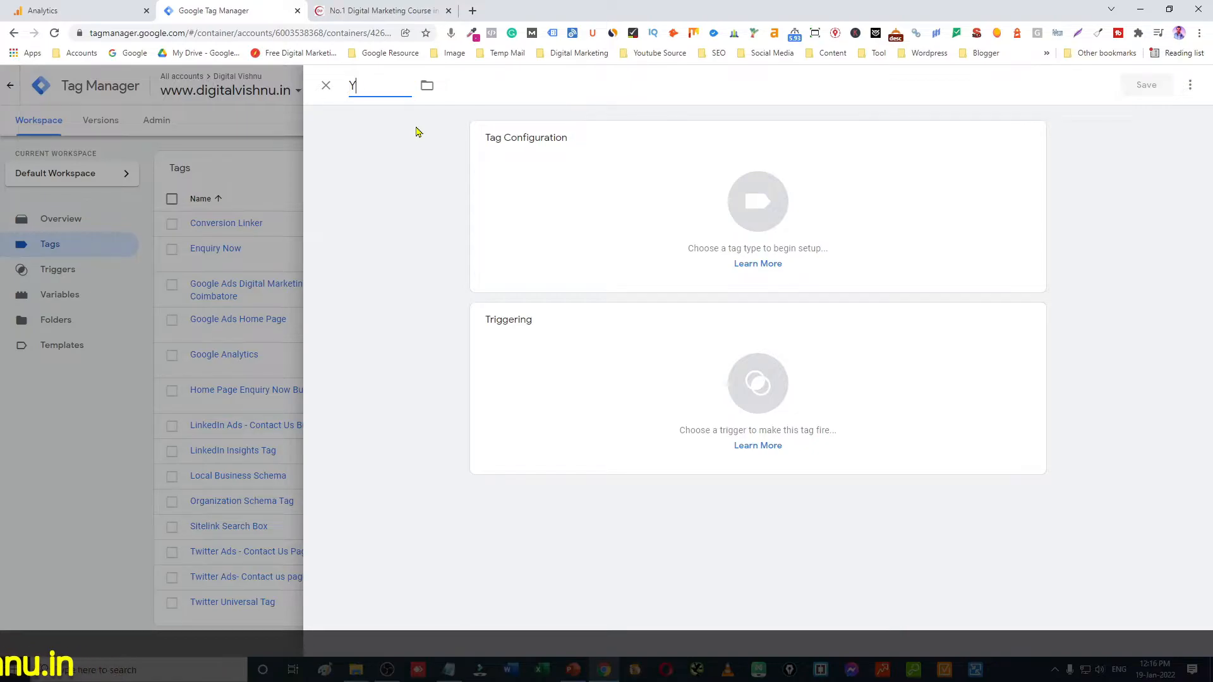
Name the new tag "Youtube Video Views Tracking".
type("e Vi")
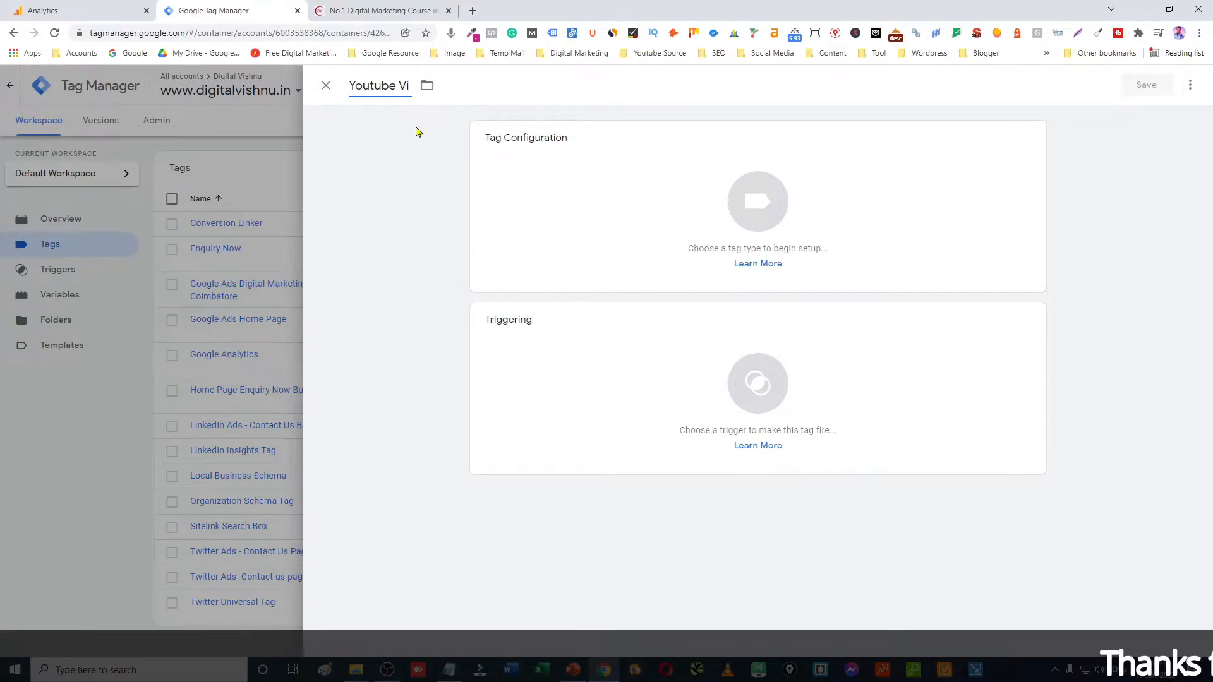
type("deo Vi")
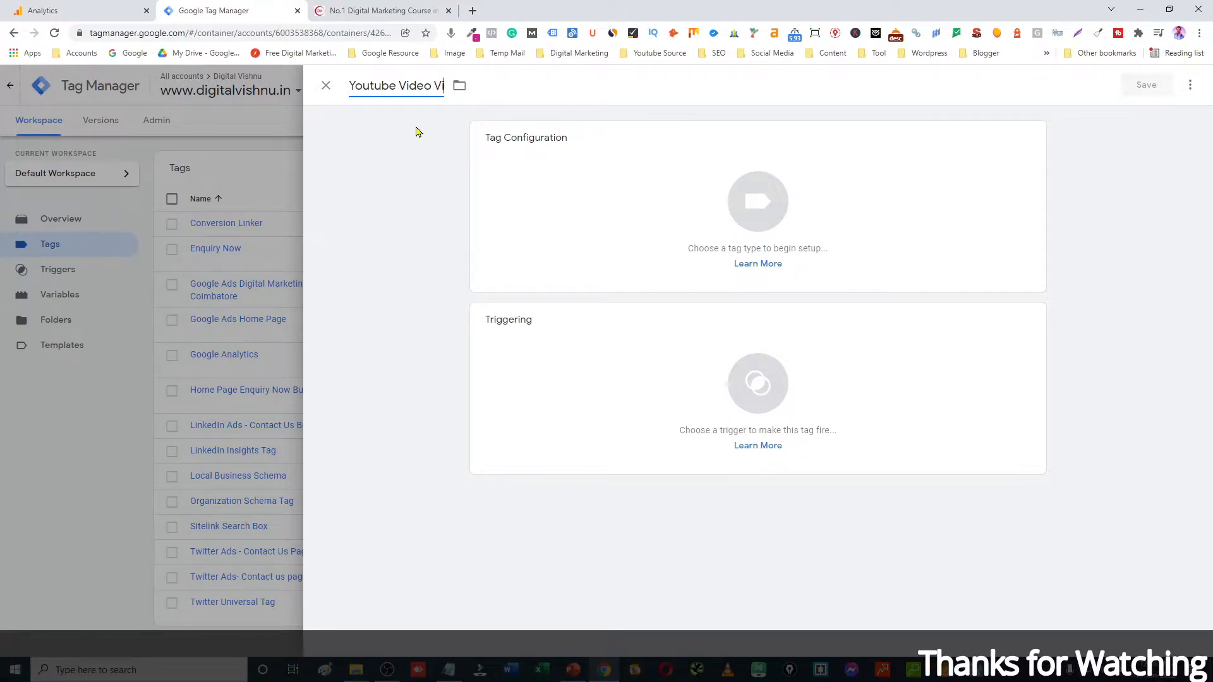
type("ews Tracking")
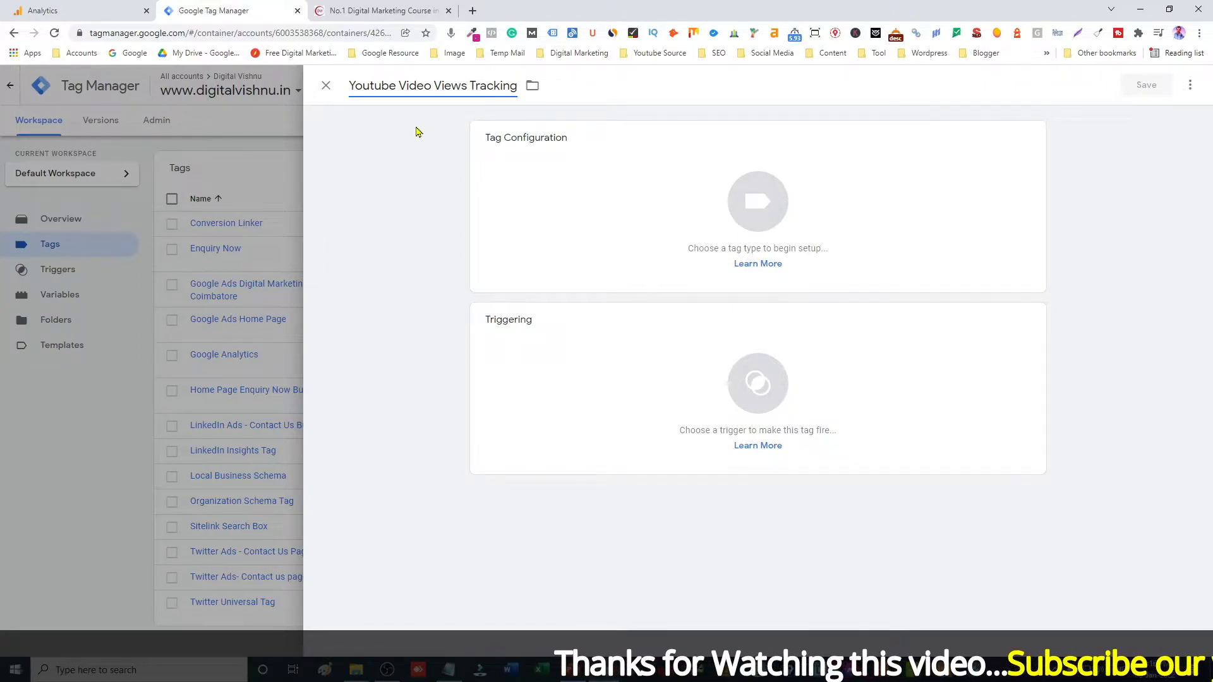
Configure the tag as Google Analytics: Universal Analytics with the track type Event.
left_click(553, 155)
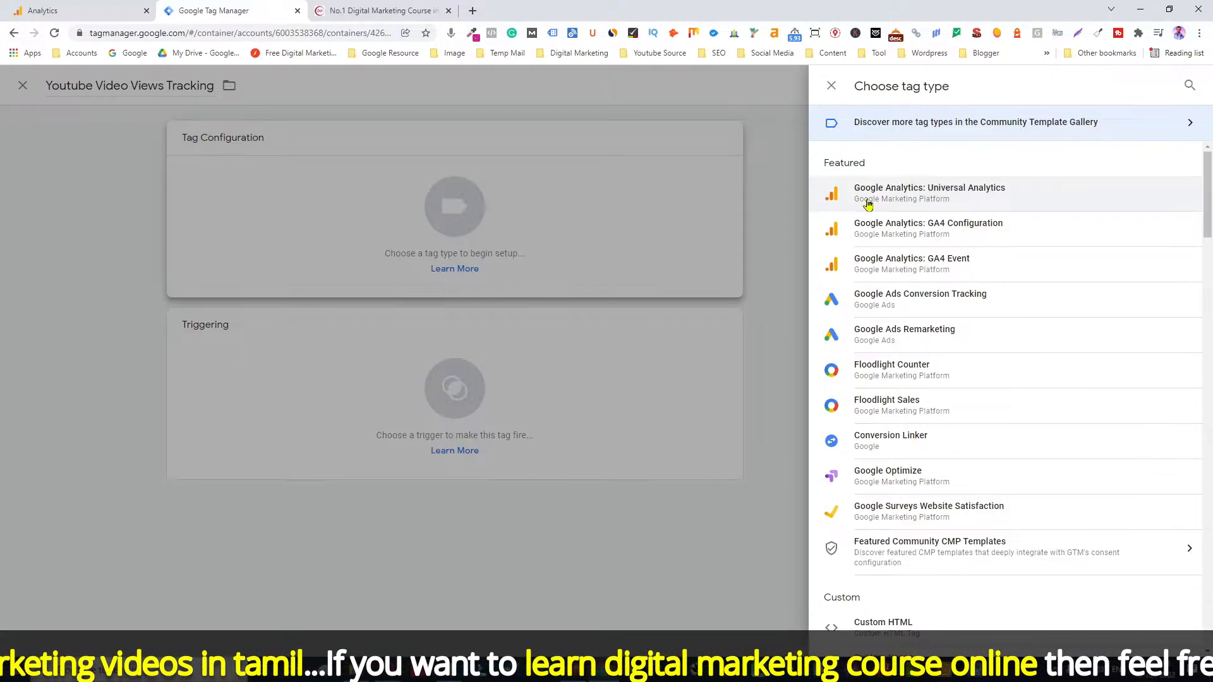
left_click(905, 201)
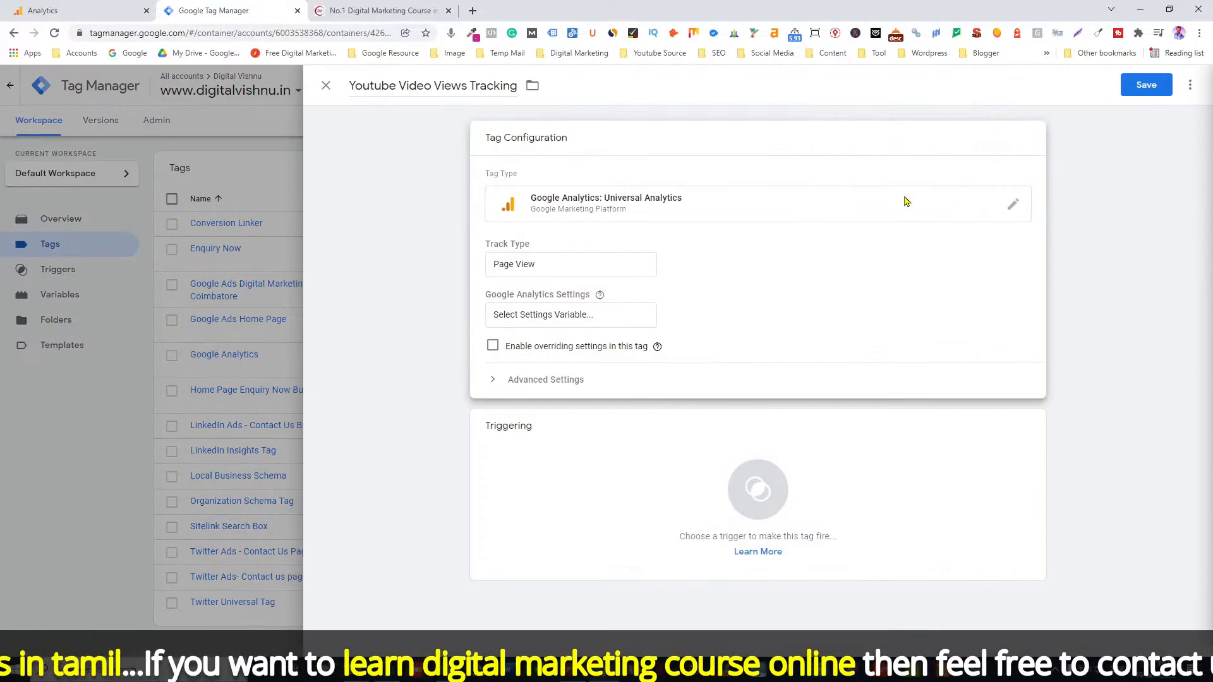
left_click(538, 265)
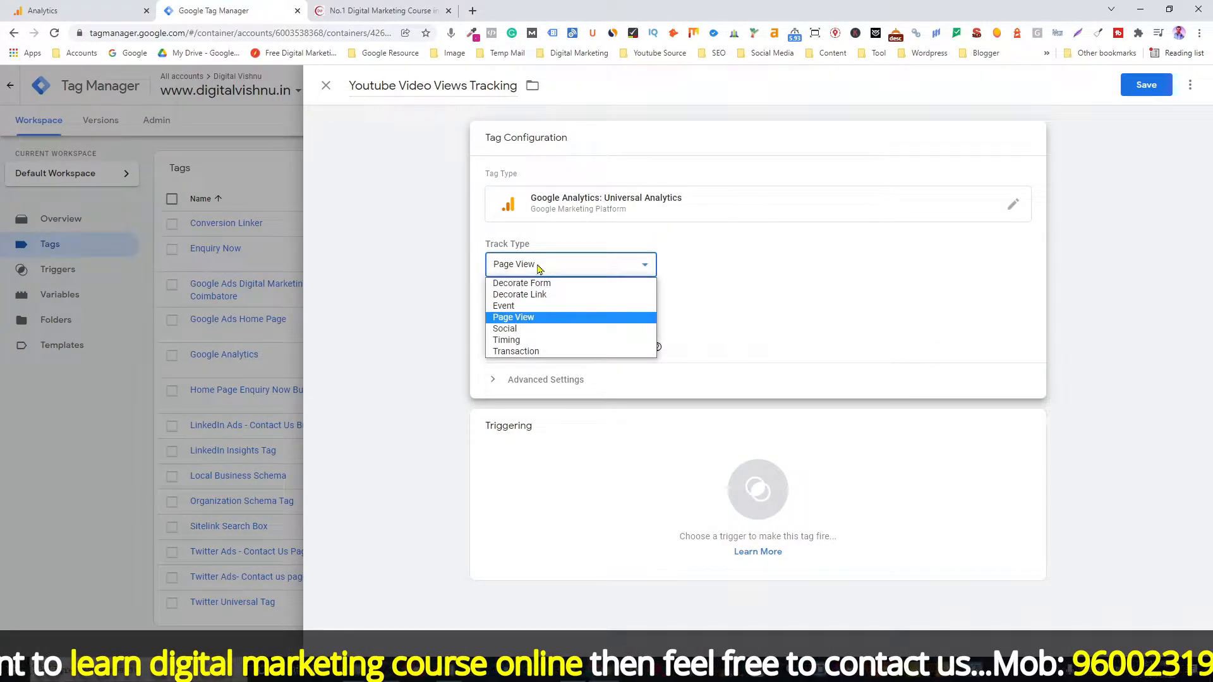
left_click(512, 307)
Set the event category to "Youtube Video Views Tracking".
left_click(504, 332)
type("You")
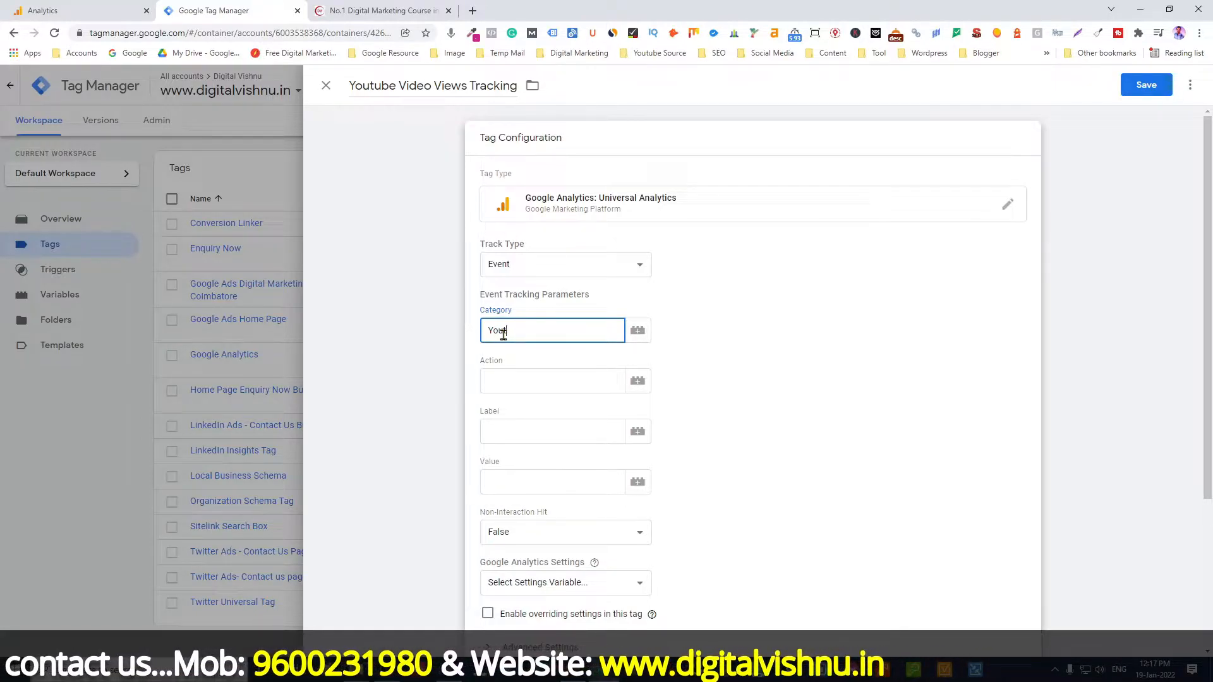
type("tube Video Views Tracking")
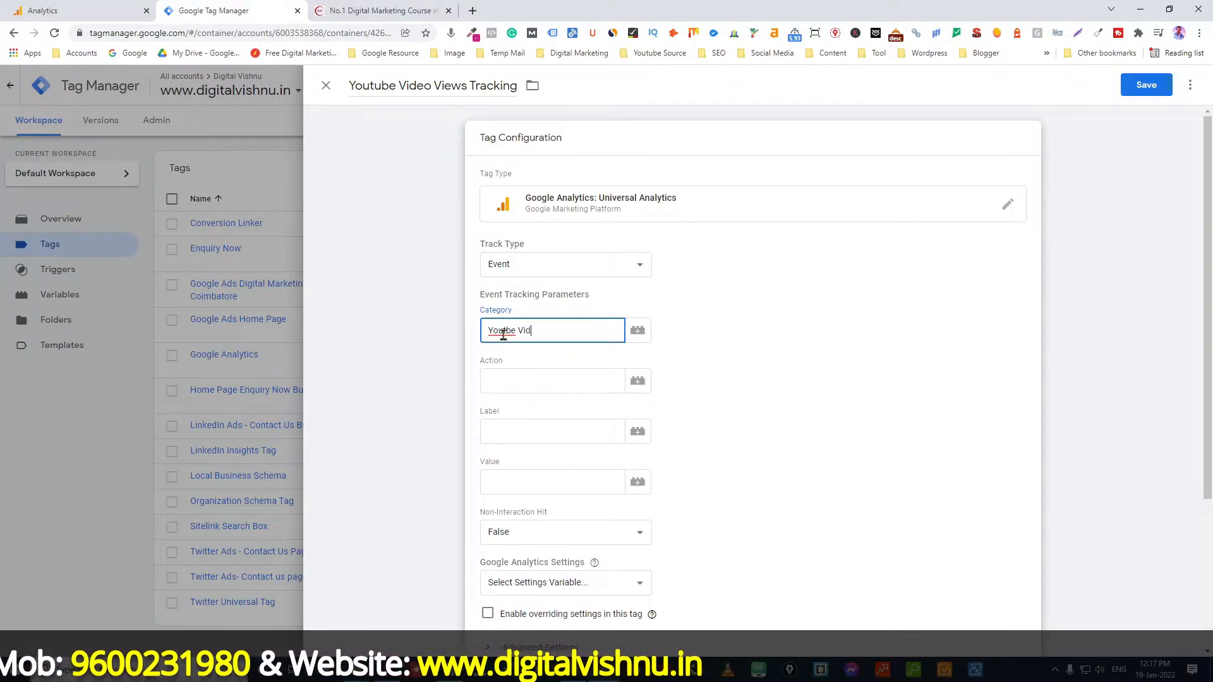
left_click(511, 331)
type("u")
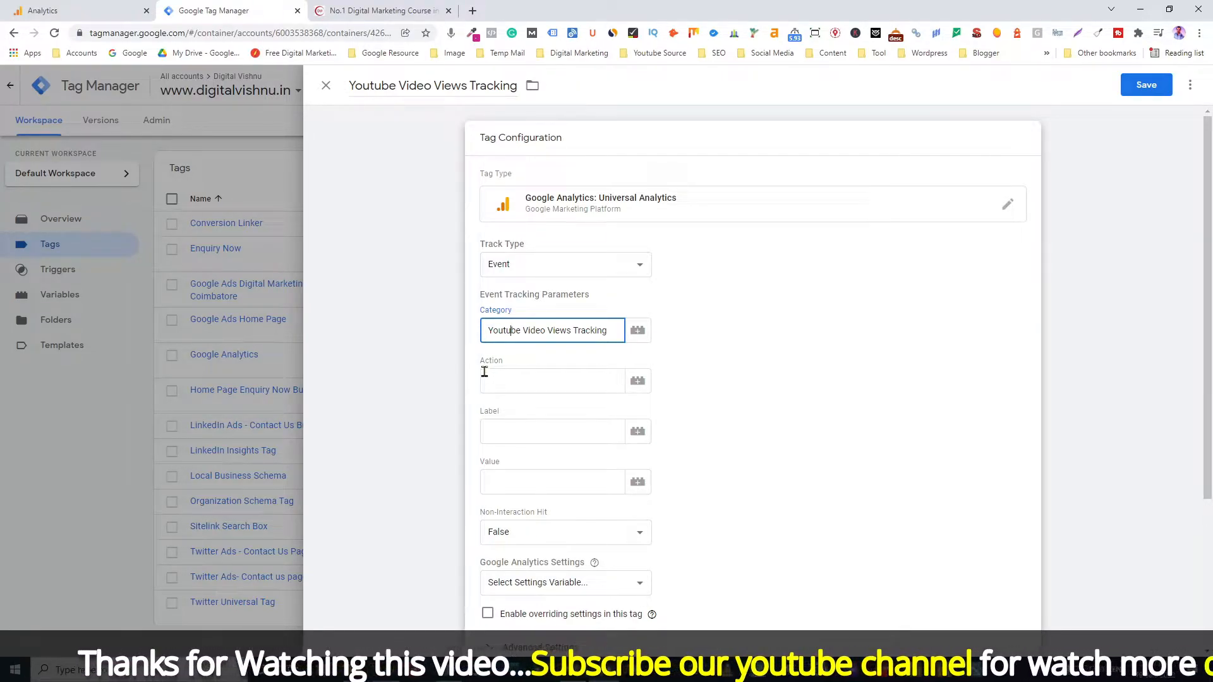
Assign the Video Action variable to the event's action and the Video Title variable to its label.
left_click(638, 381)
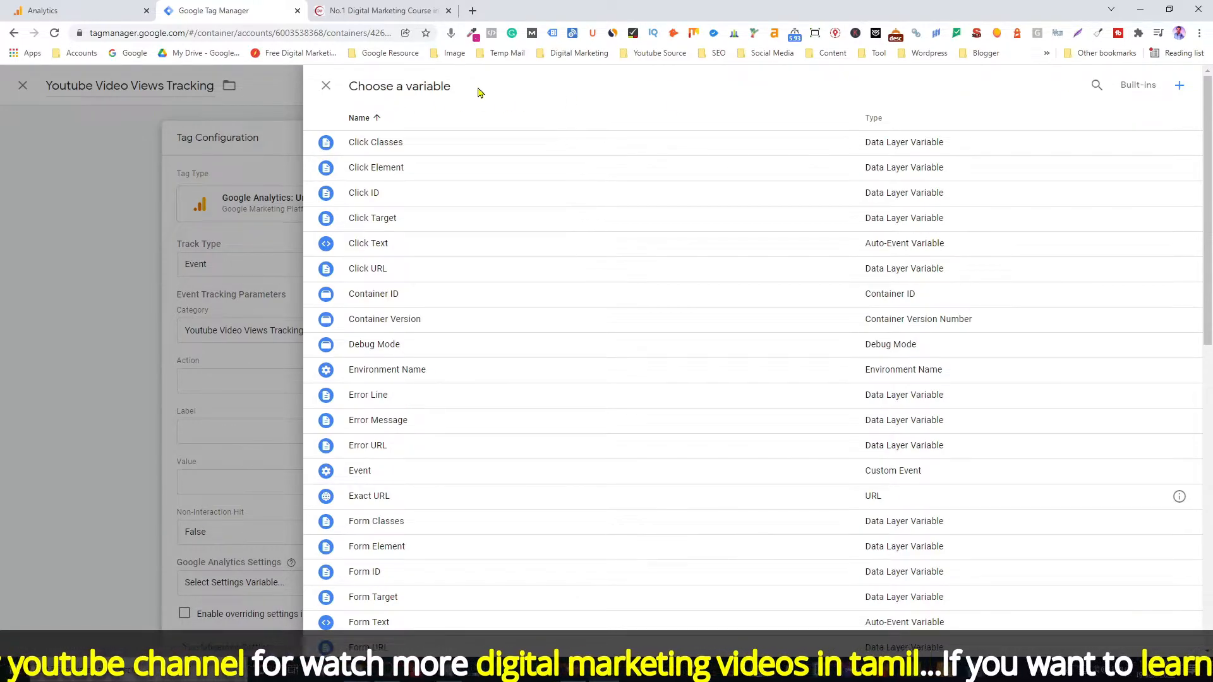
left_click(1096, 86)
type("vi")
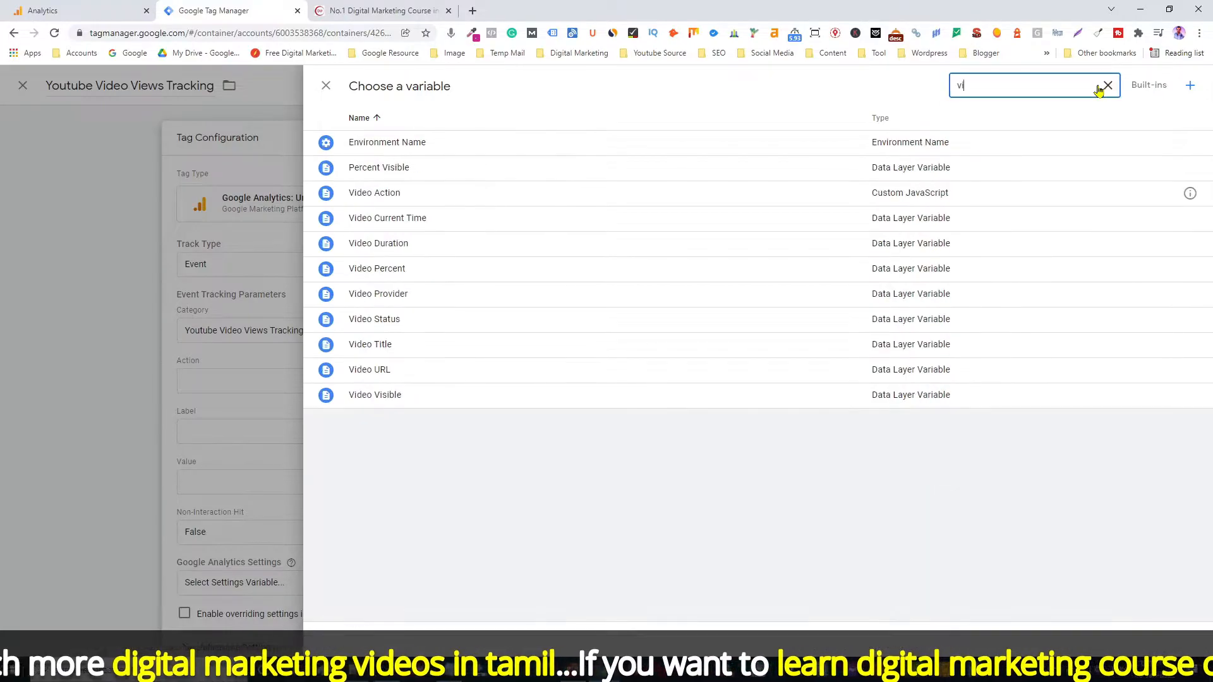
type("deo")
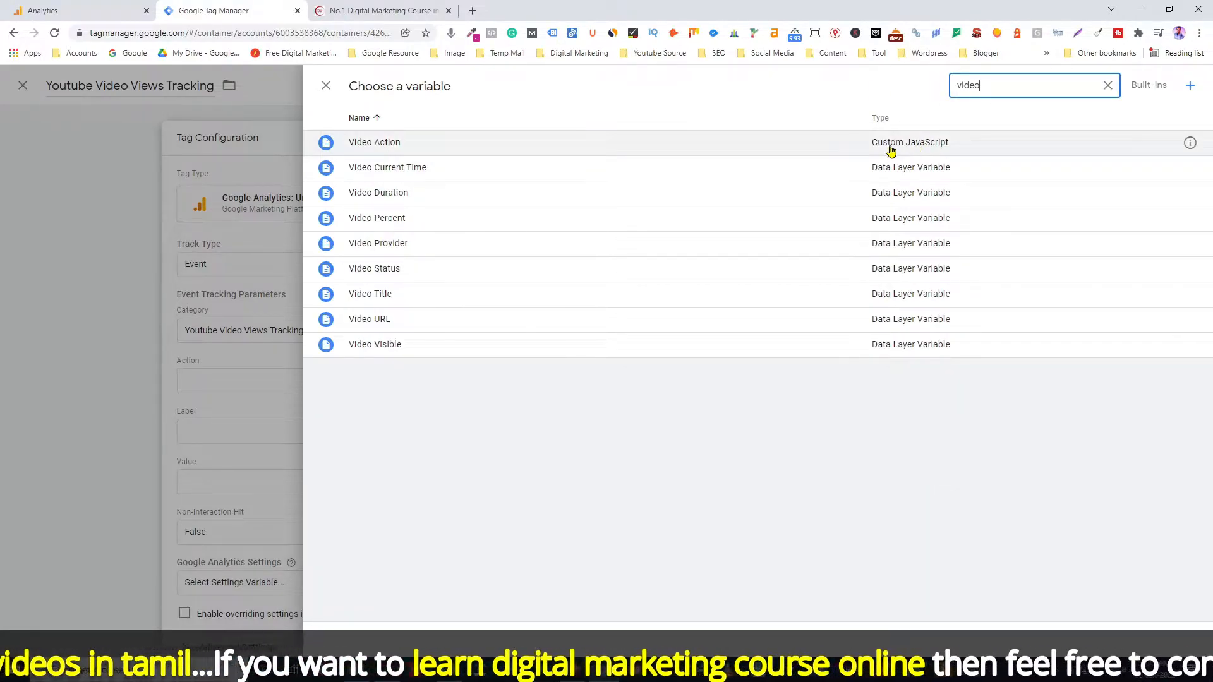
left_click(818, 149)
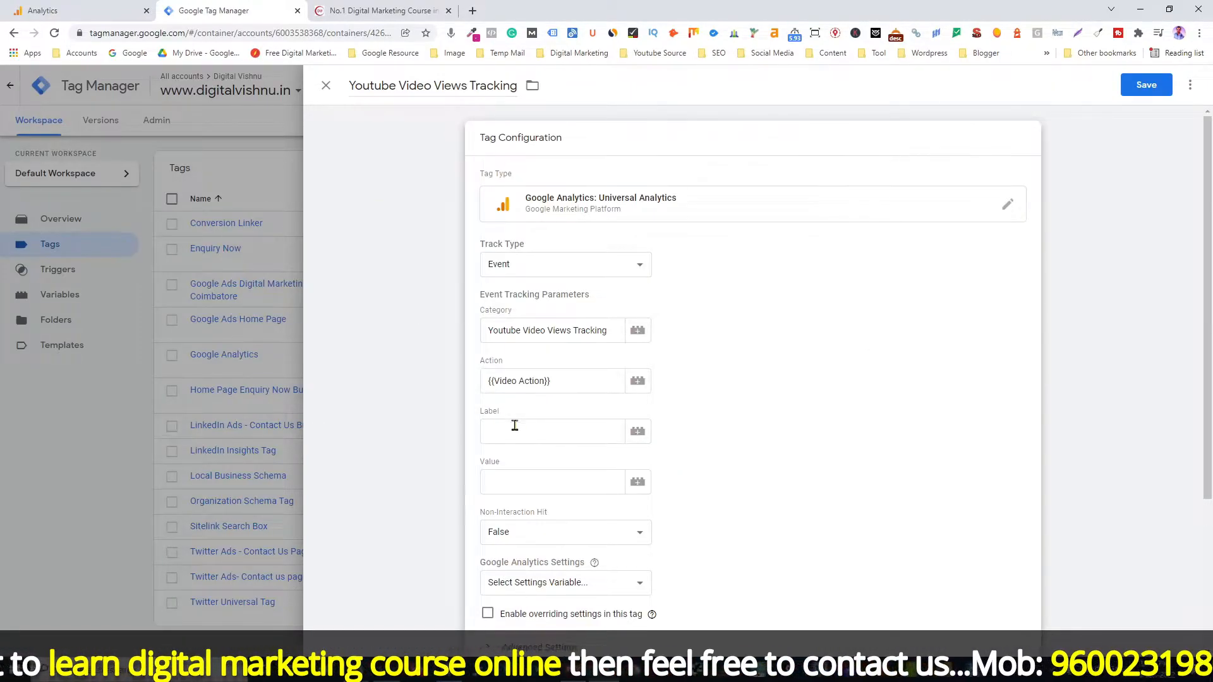
left_click(637, 431)
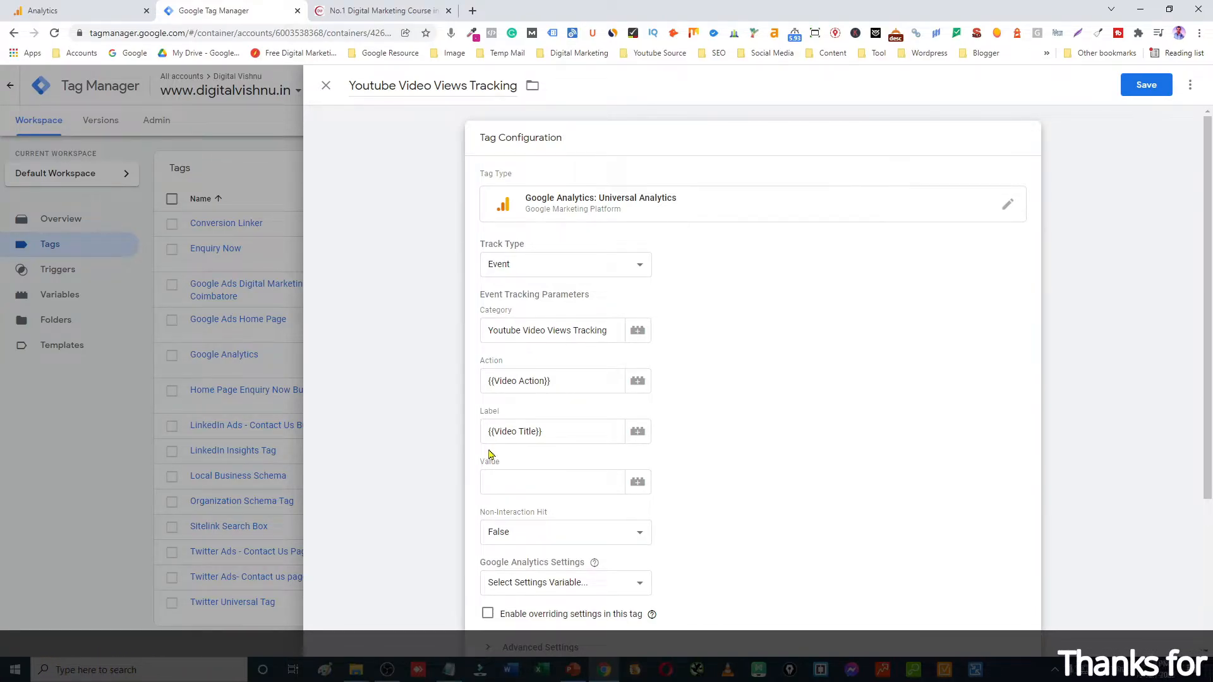
Set the tag's Google Analytics settings variable to {{Google Analytics}}.
scroll(705, 429, "down", 1)
scroll(712, 431, "down", 2)
left_click(565, 393)
left_click(546, 418)
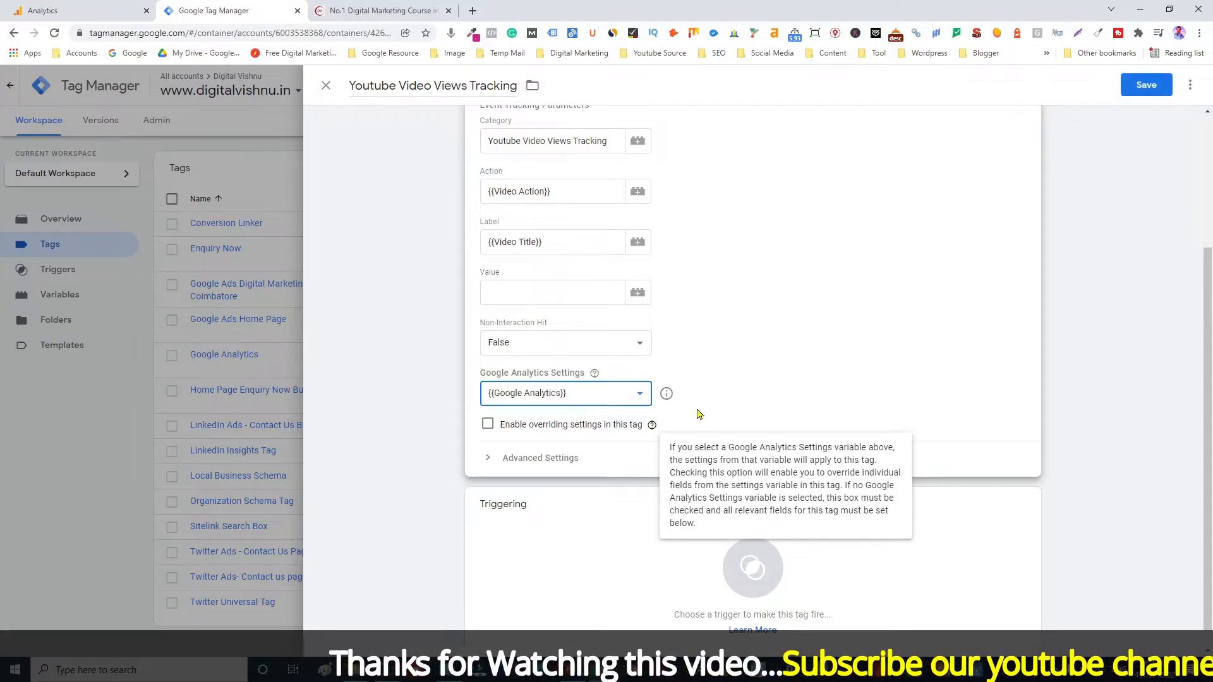
left_click(612, 398)
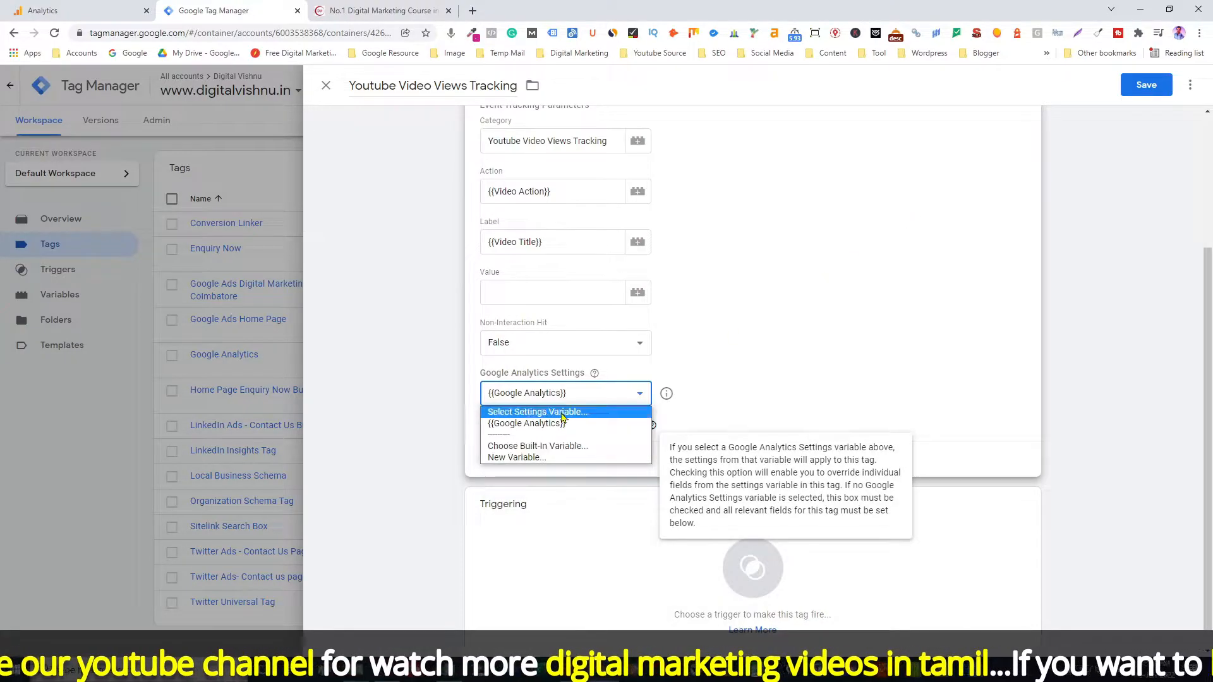
left_click(529, 425)
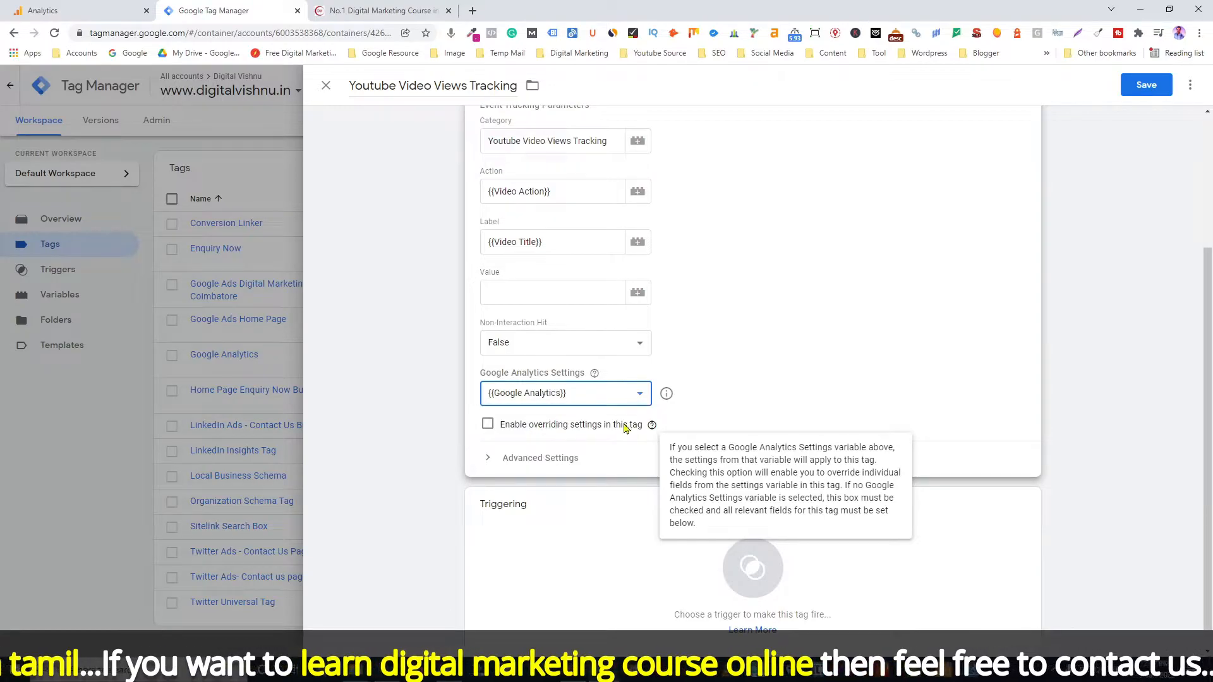
Create a new trigger for the tag and name it "Youtube video Views Tracking Trigger".
left_click(753, 569)
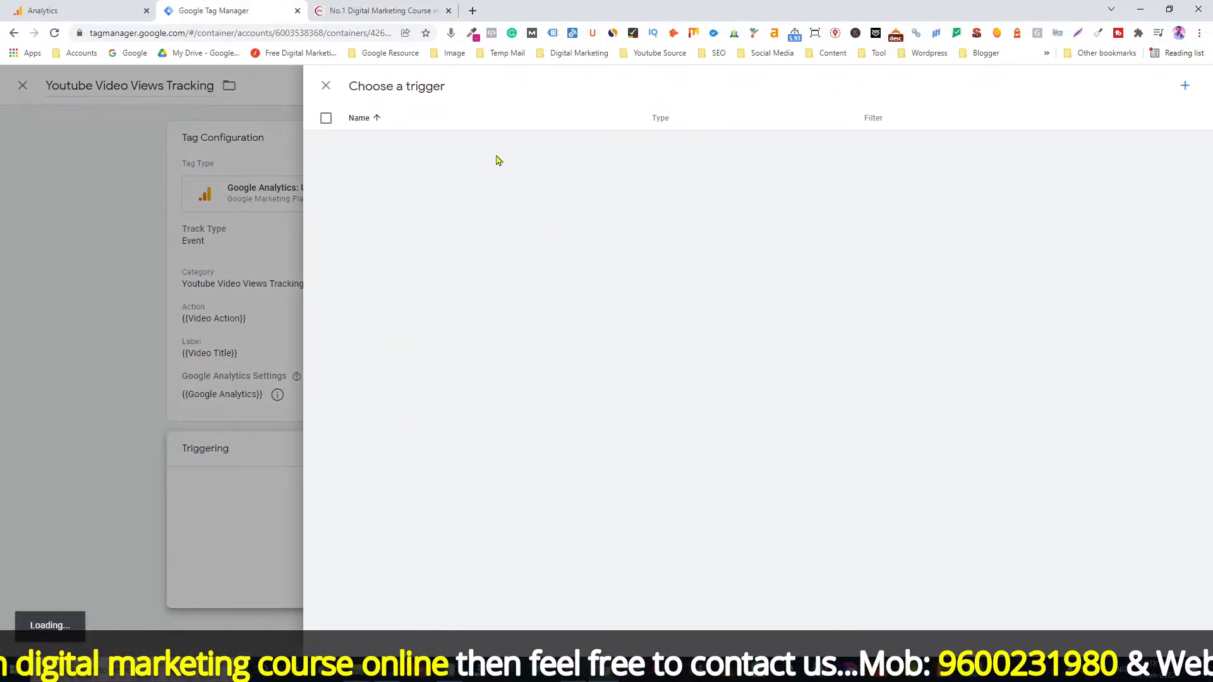
left_click(1185, 85)
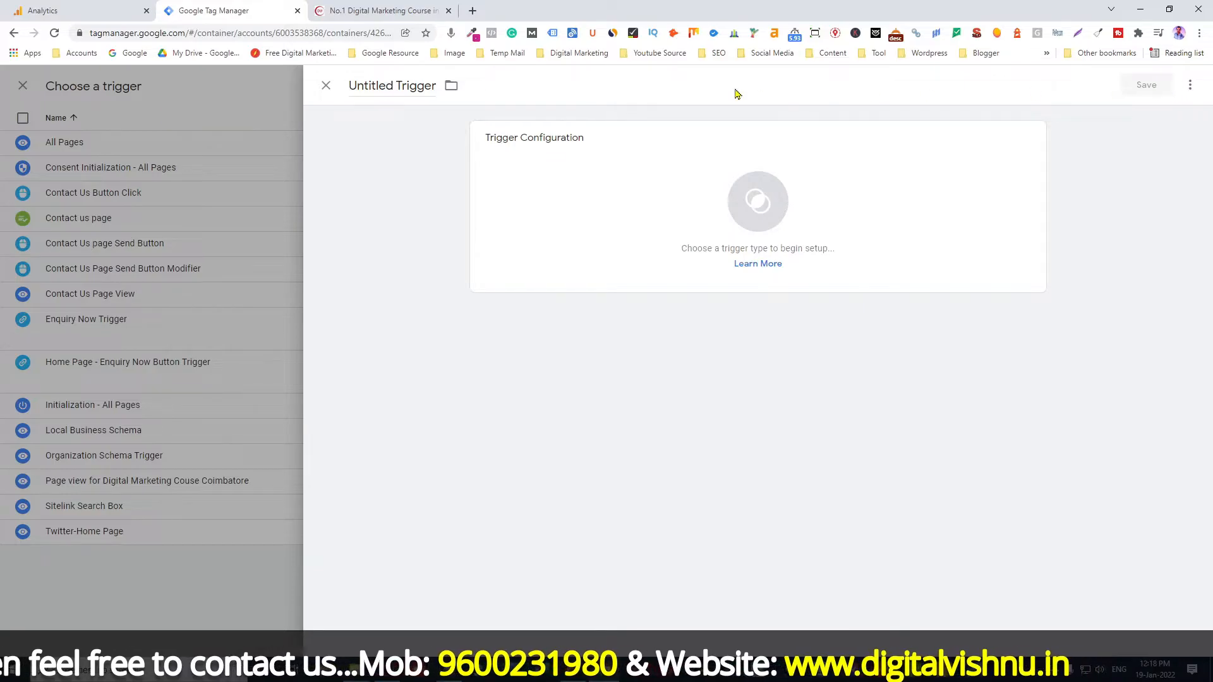
left_click(409, 88)
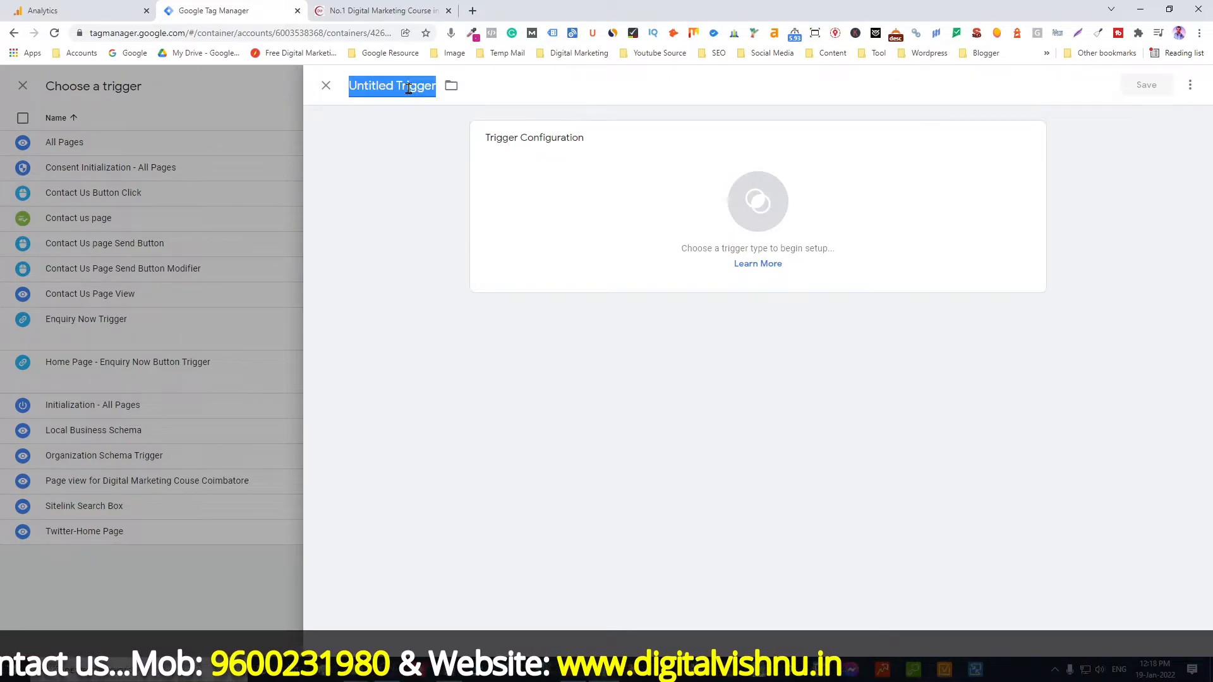
type("Y")
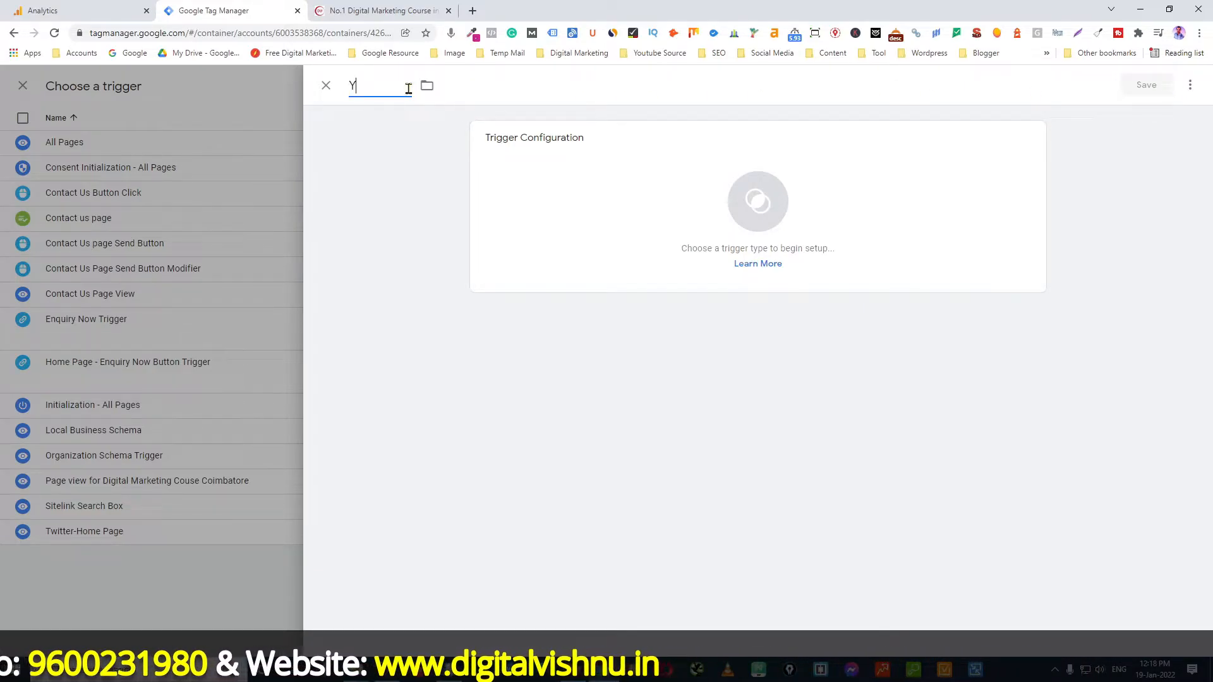
type("outube video Views Tra")
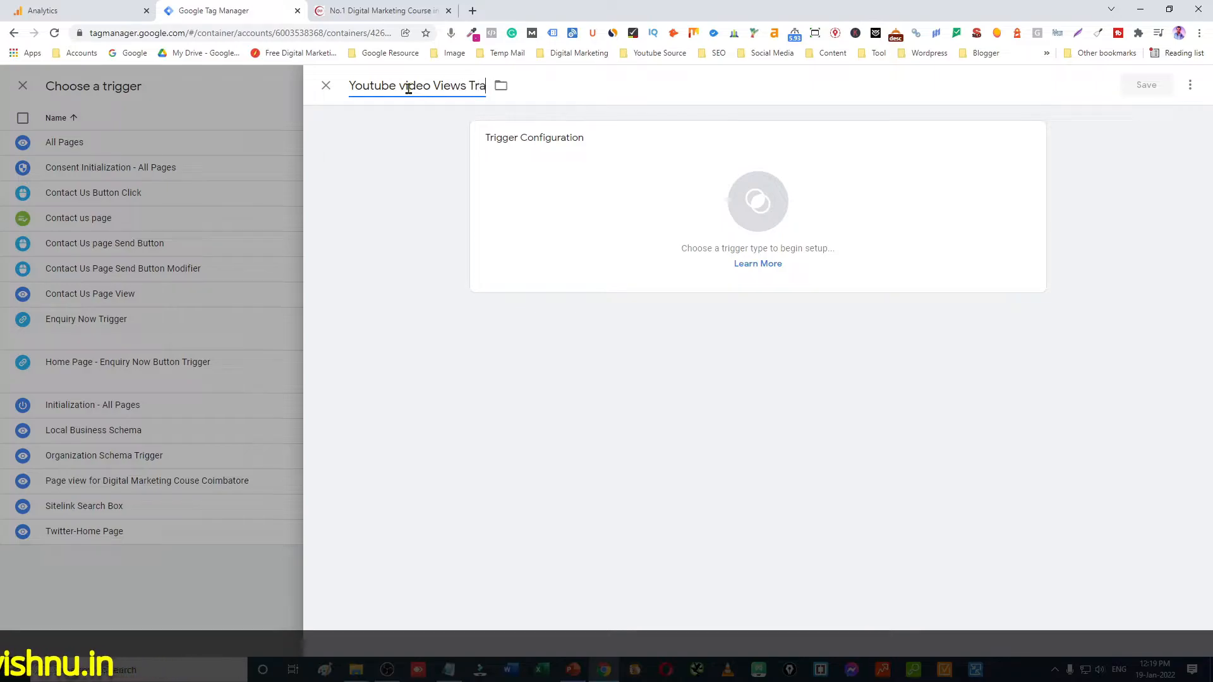
type("cking ")
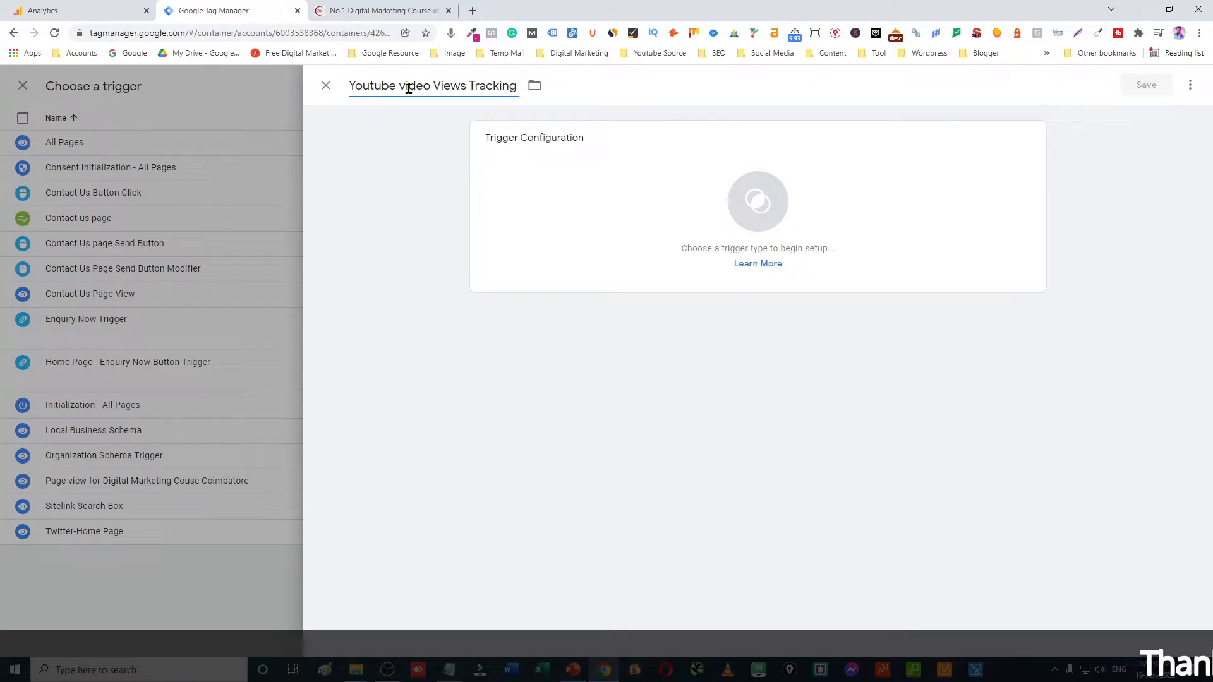
type("Trigger")
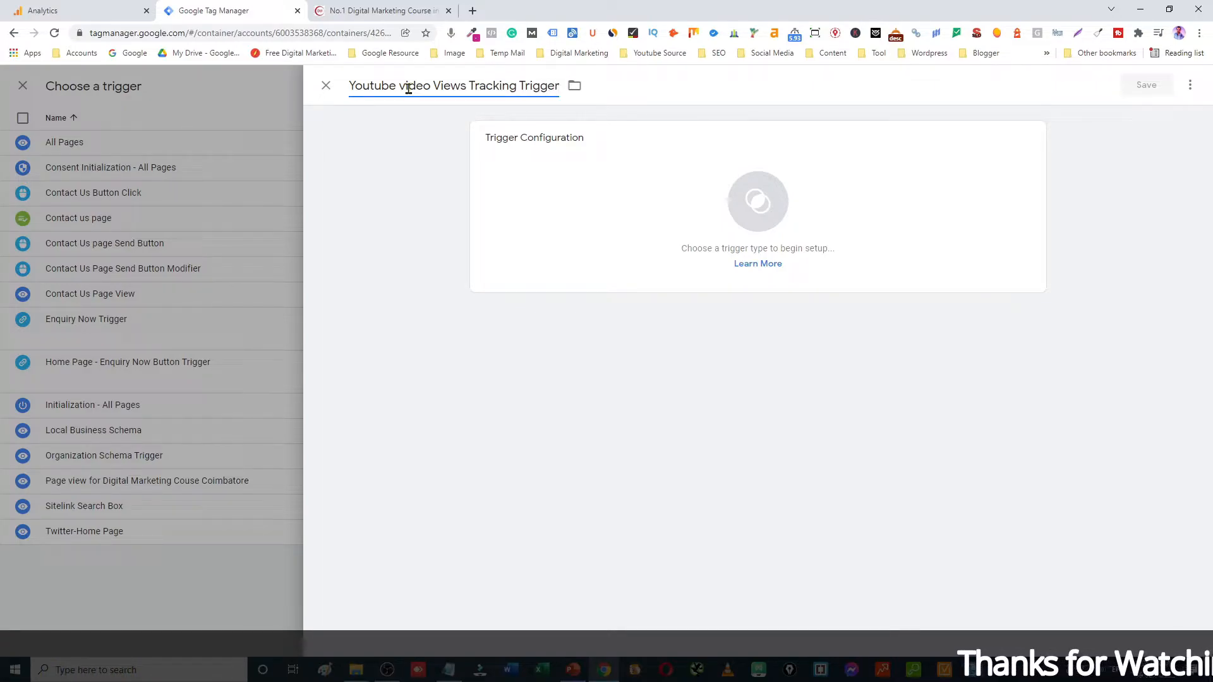
Set the trigger type to YouTube Video and also capture Pause, Seeking, and Buffering as well as Progress.
left_click(758, 203)
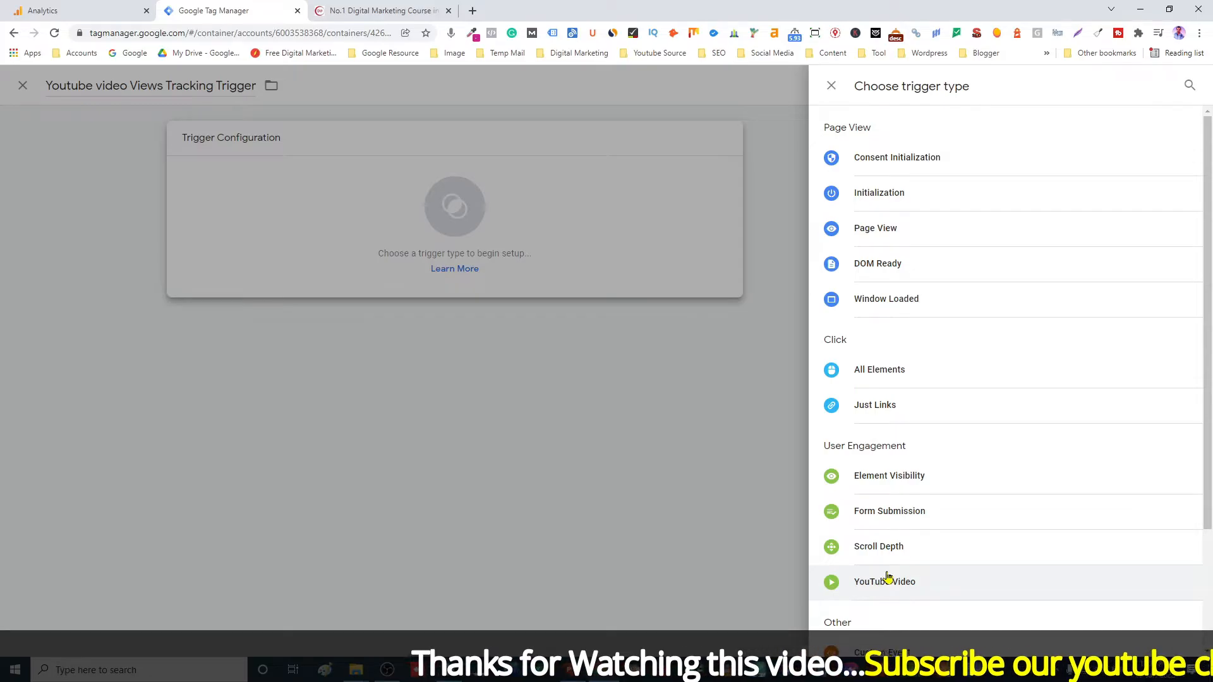
left_click(884, 582)
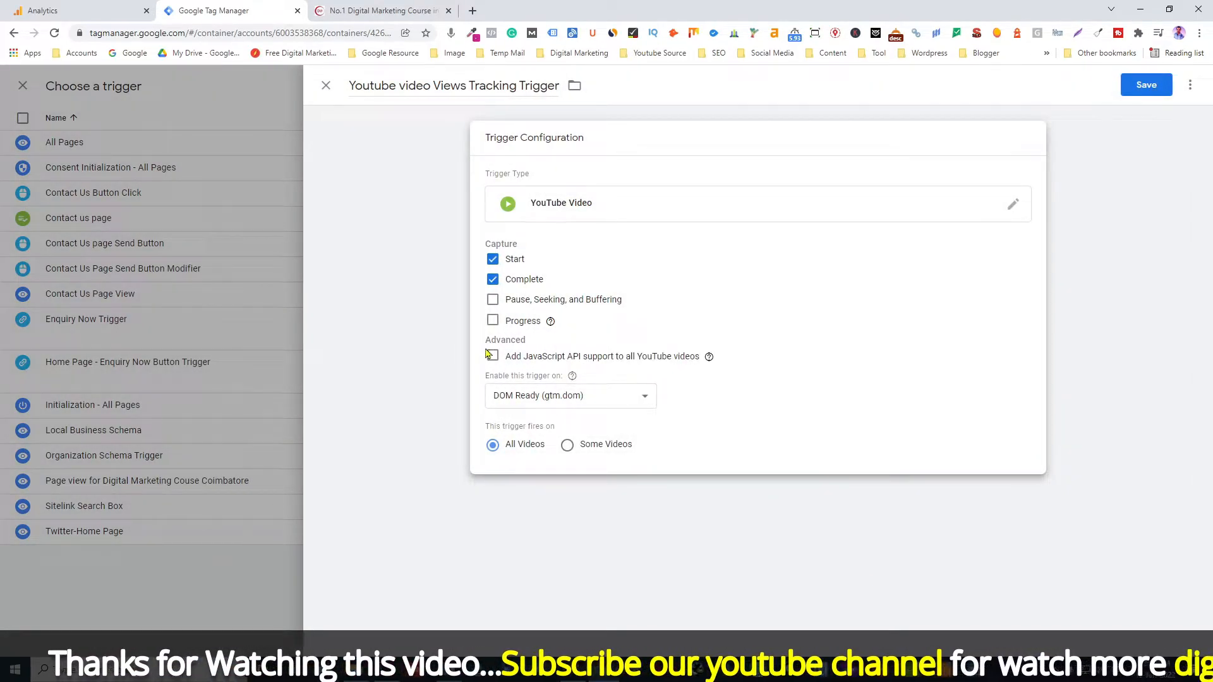
left_click(492, 300)
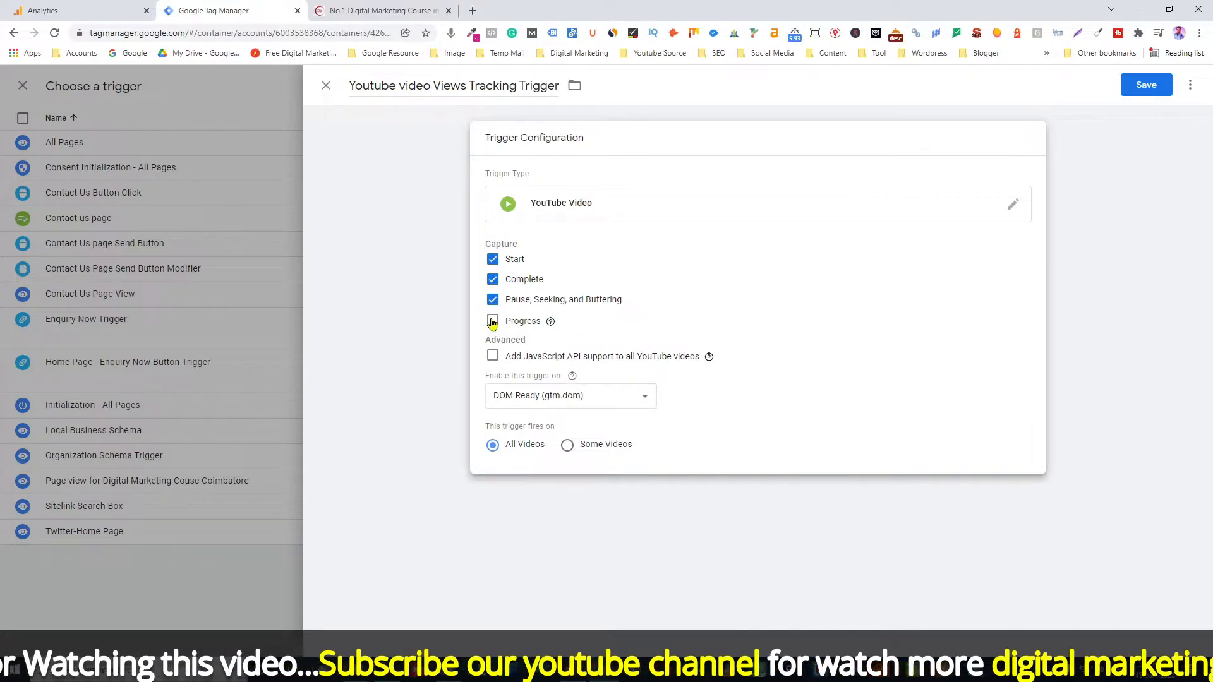
left_click(492, 321)
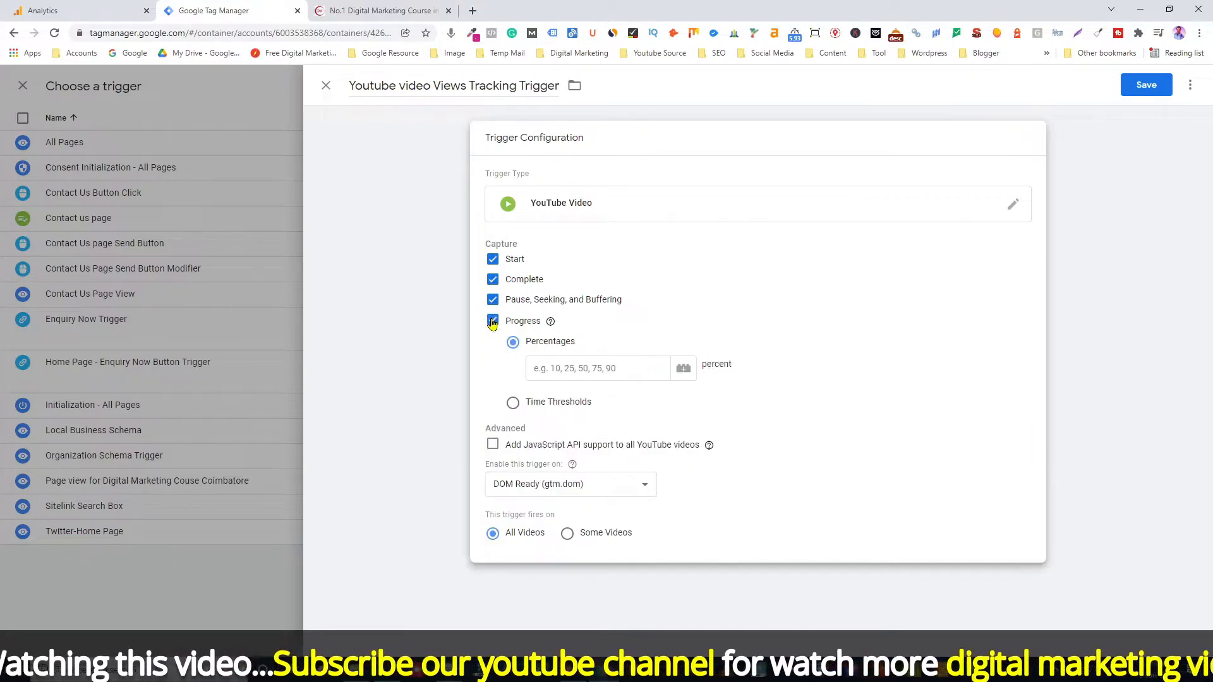
Set the progress percentages to 25,50,75,100 and enable JavaScript API support for all YouTube videos.
left_click(553, 370)
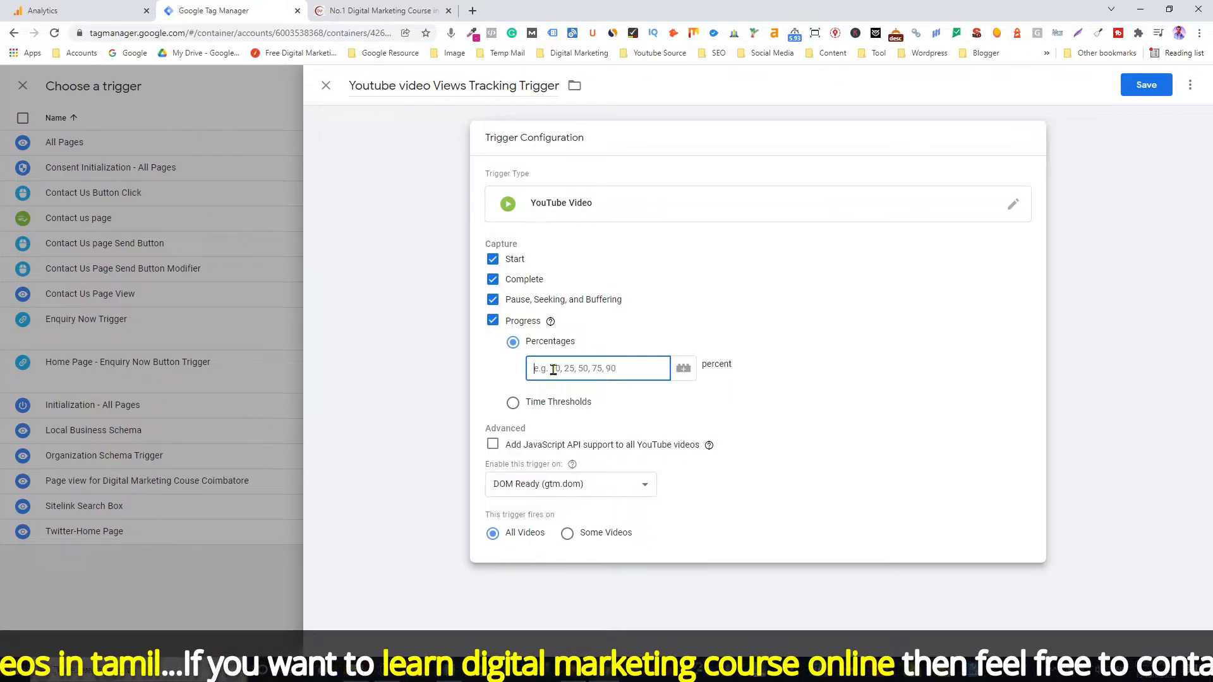
type("25")
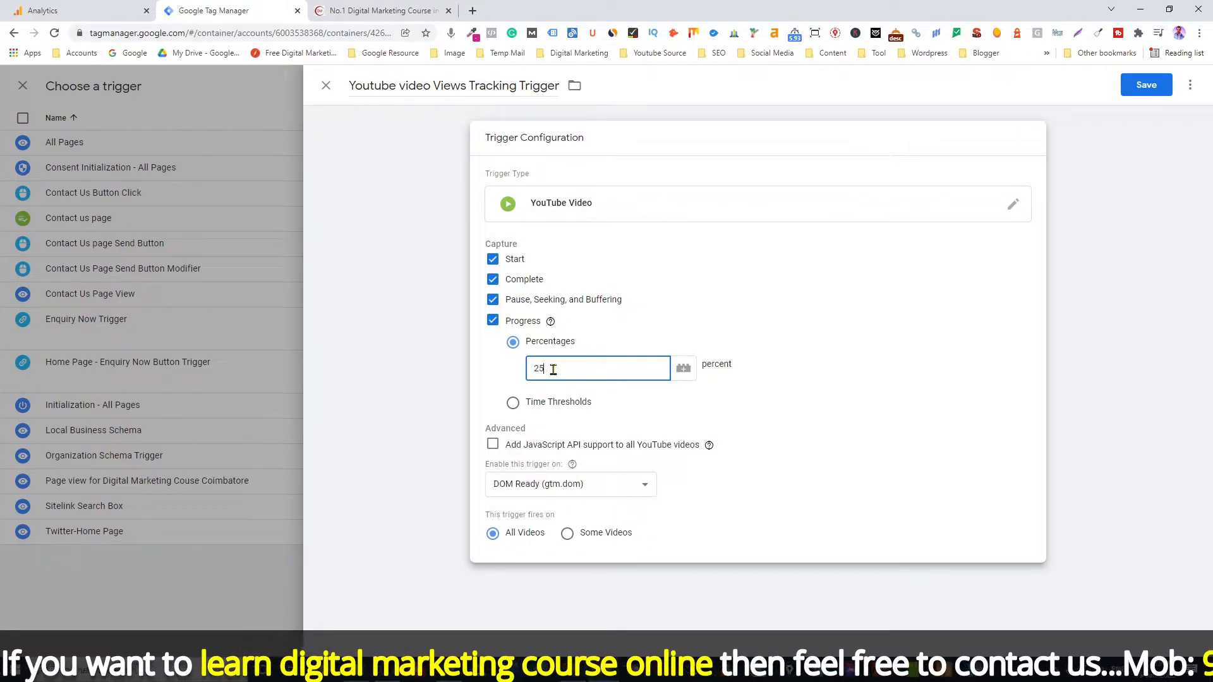
type(",50")
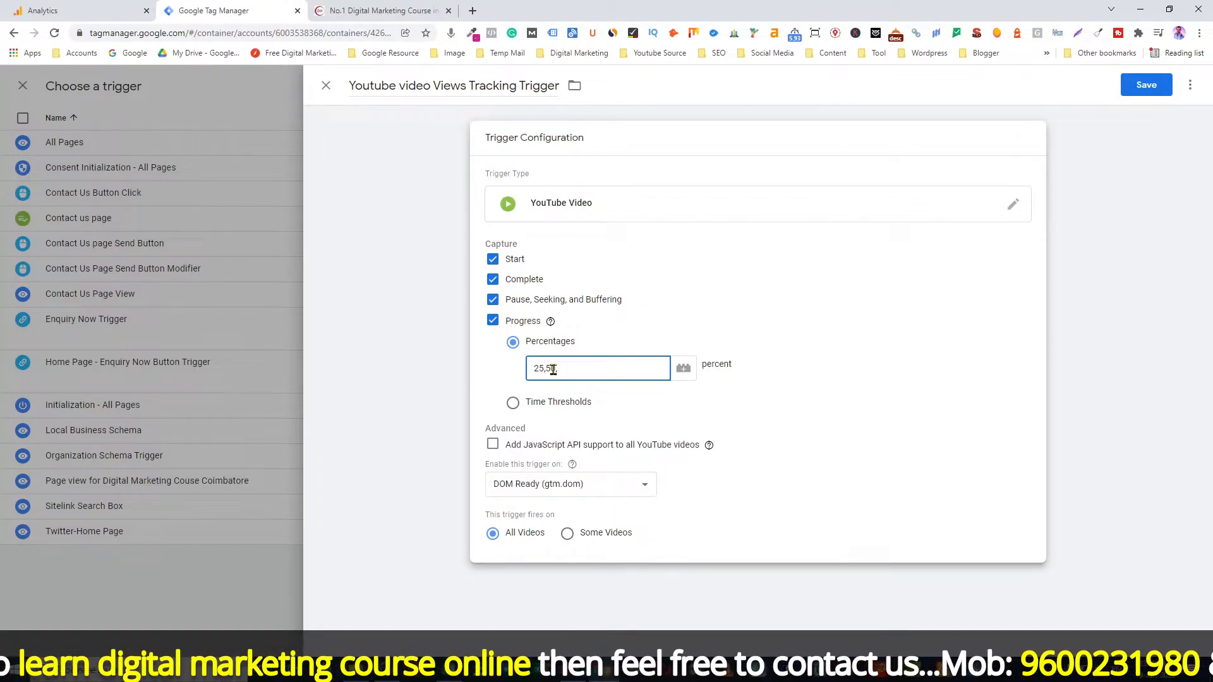
type(",75,100")
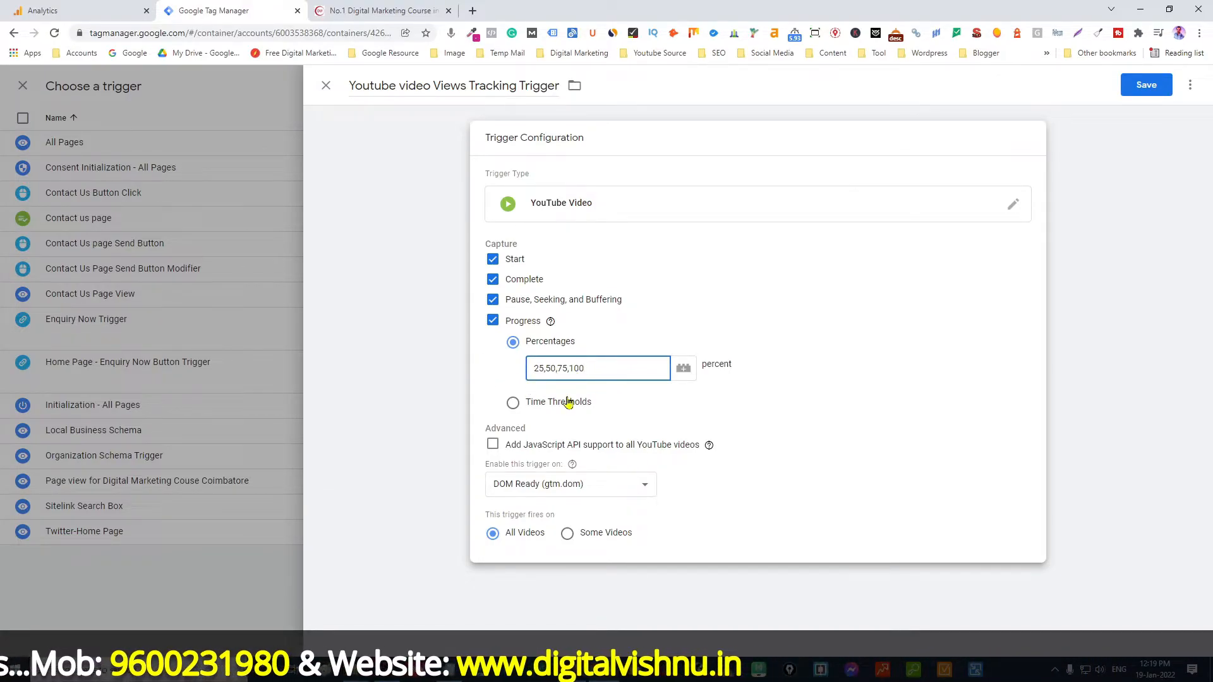
left_click(493, 445)
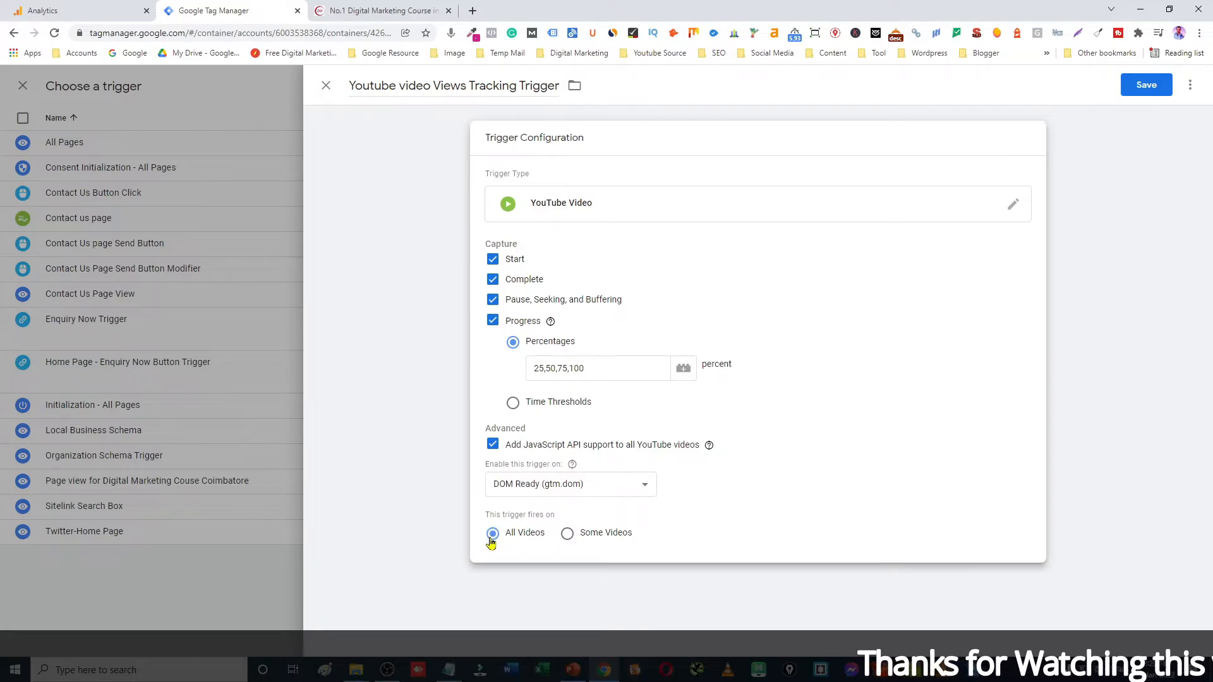